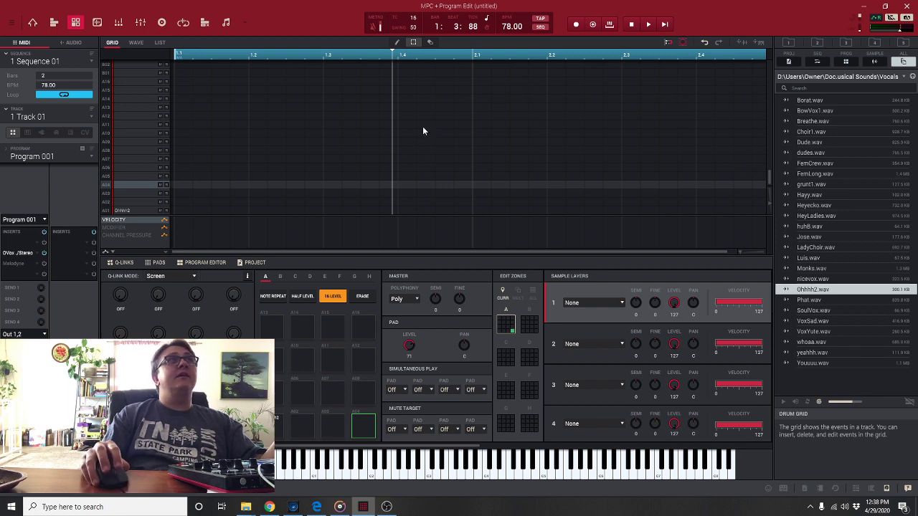
Review the VST folder paths in the plugin preferences and close the preferences.
left_click(12, 24)
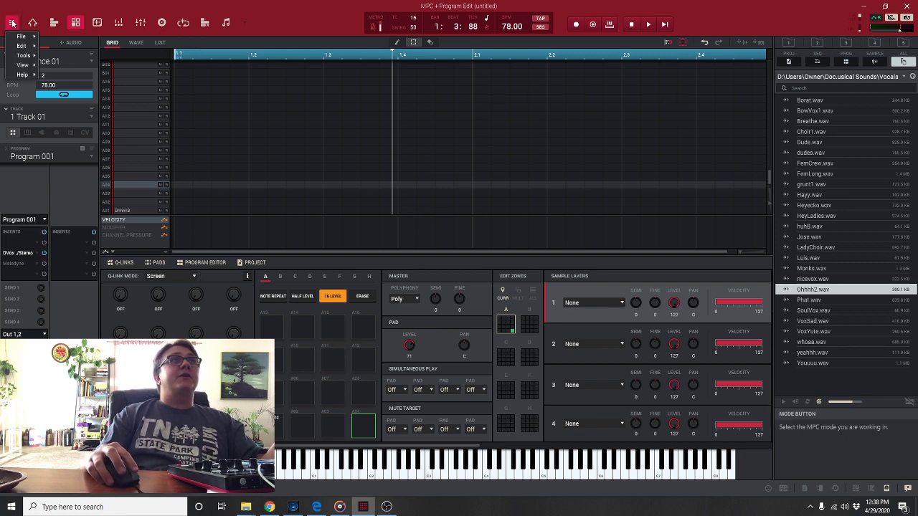
mouse_move(23, 47)
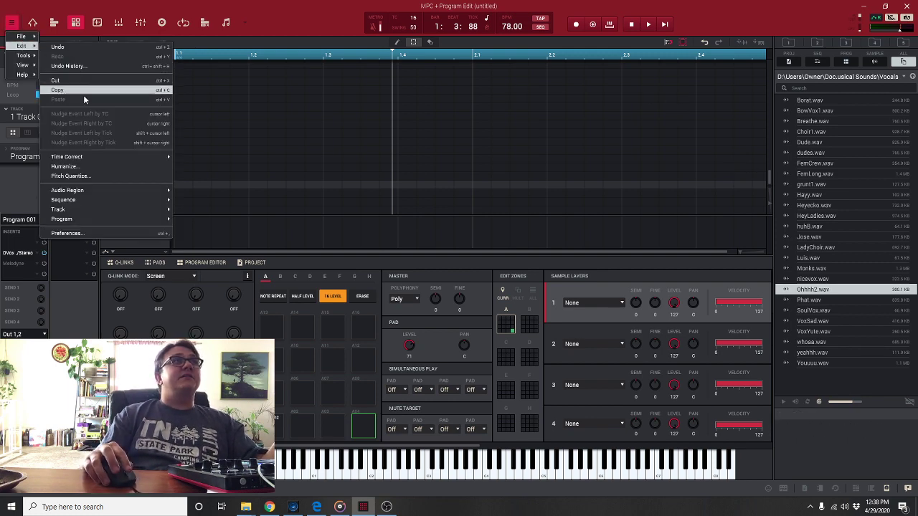
left_click(96, 230)
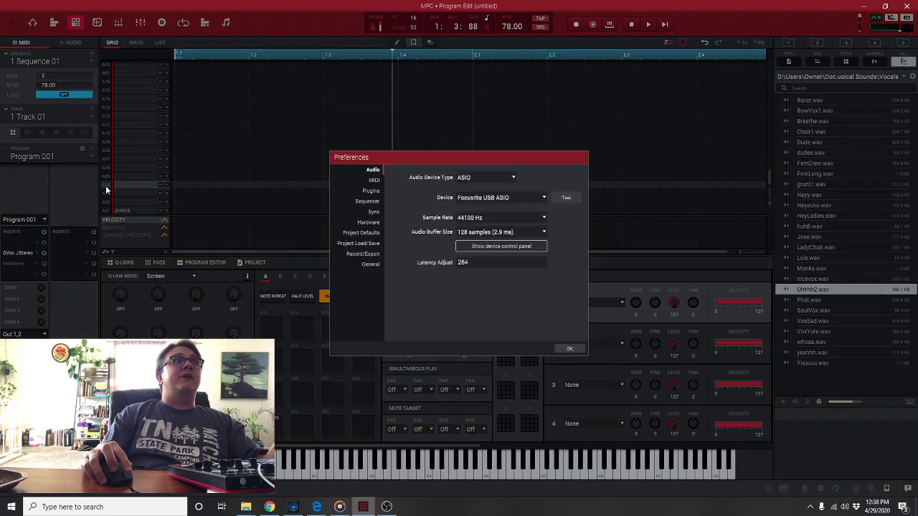
left_click(370, 191)
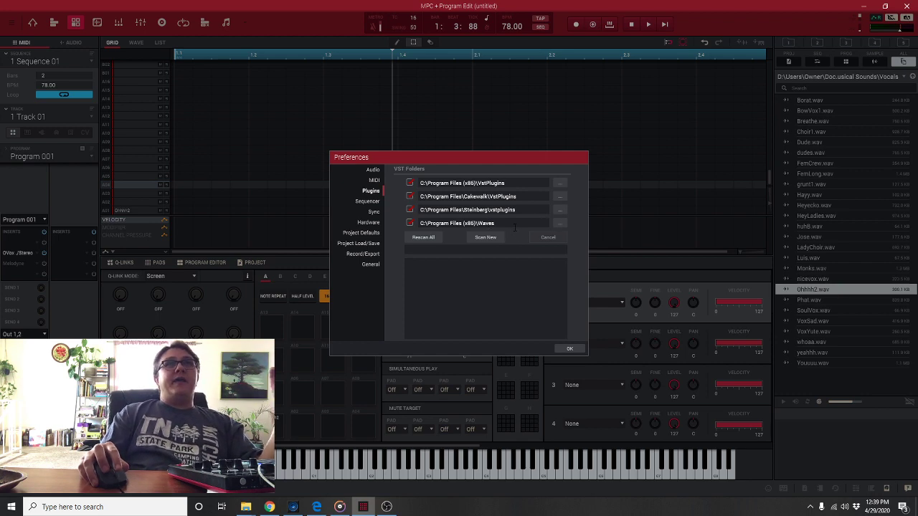
left_click(568, 349)
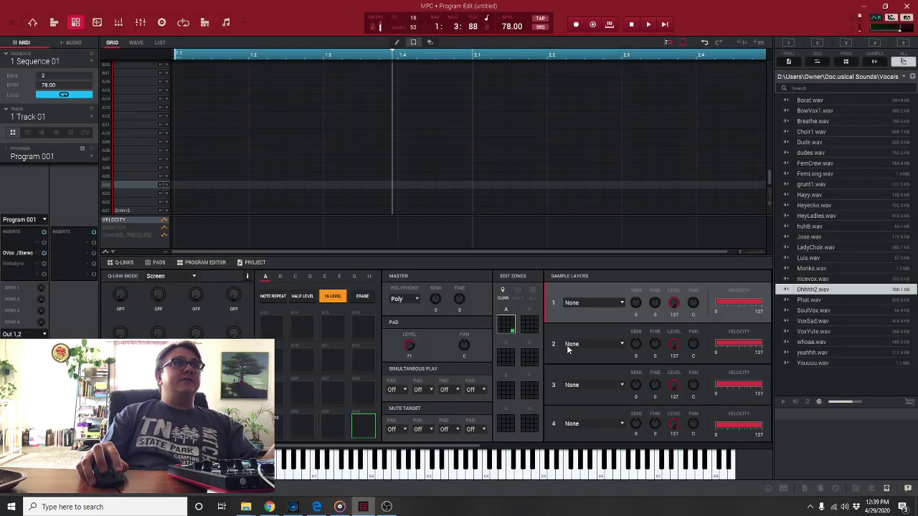
Examine the Waves plugins available for the program's second insert and audition the vocal sample pad.
left_click(39, 254)
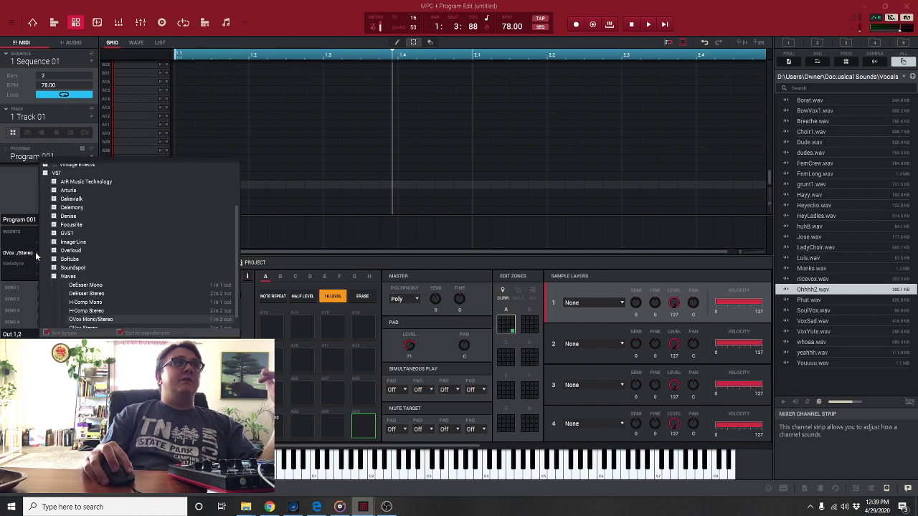
scroll(79, 284, "down", 1)
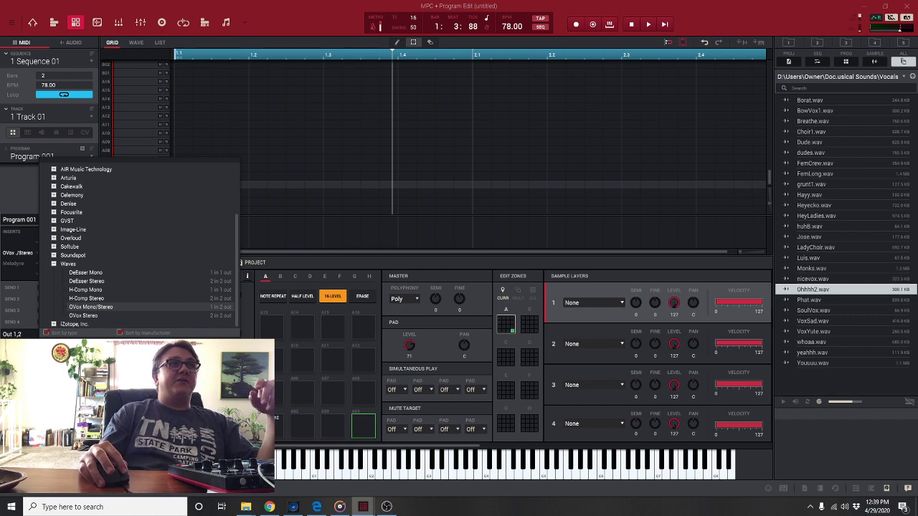
left_click(129, 343)
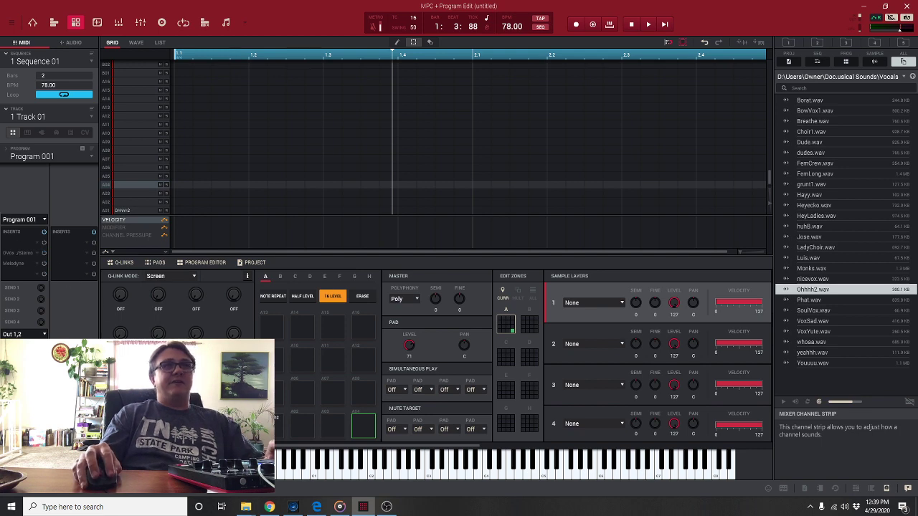
left_click(274, 427)
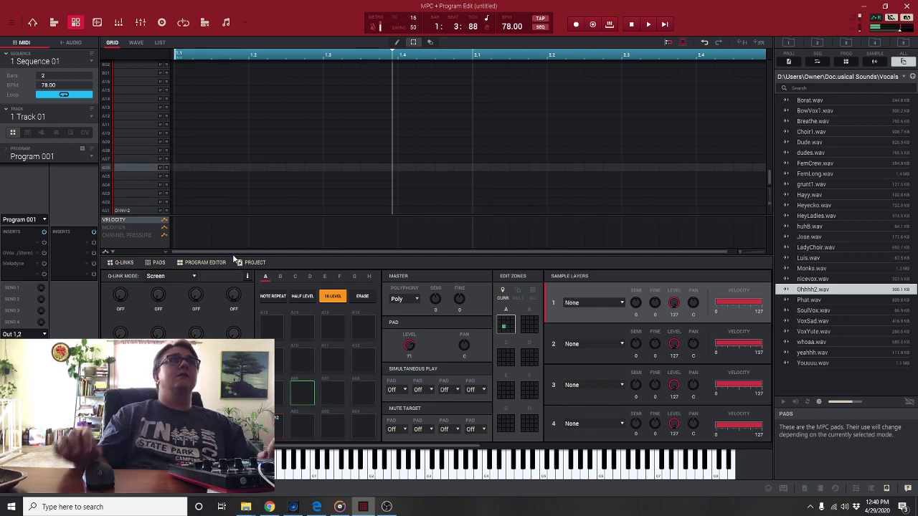
Open OVox from Program 001's second insert and compare its compact and expanded views.
double_click(12, 254)
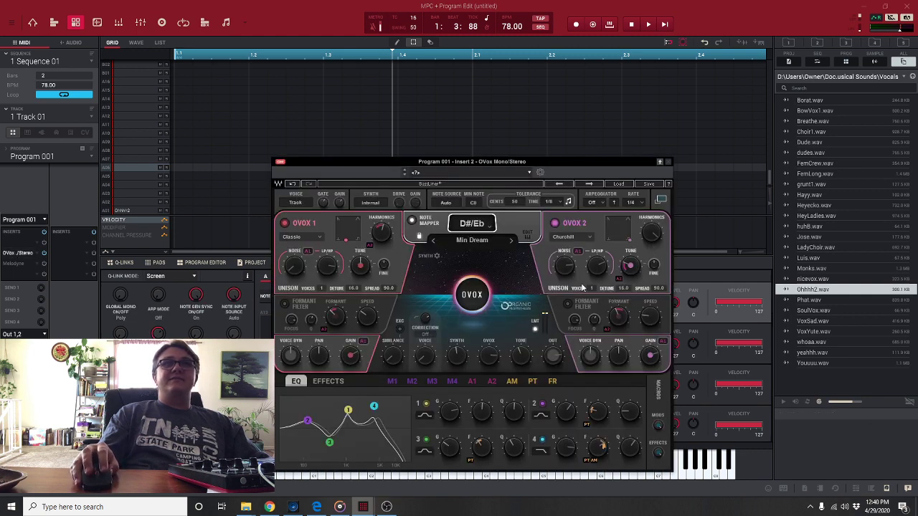
left_click(661, 201)
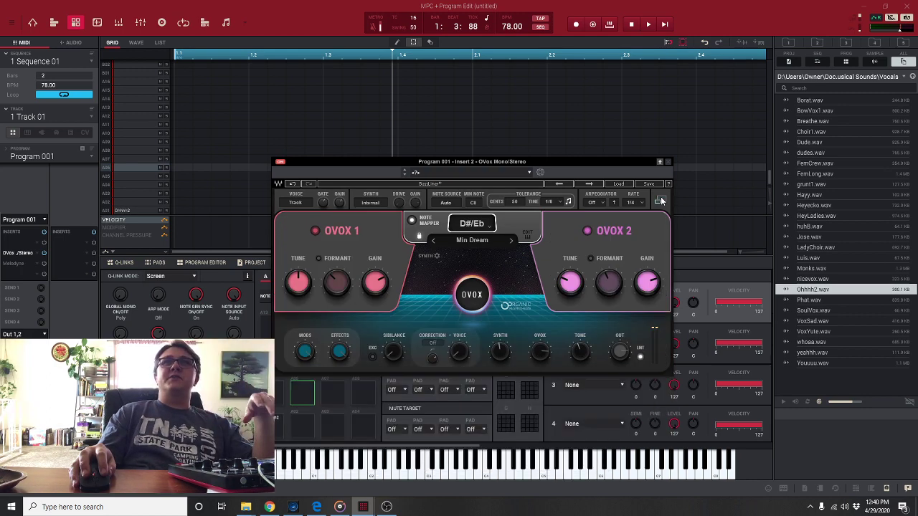
left_click(661, 200)
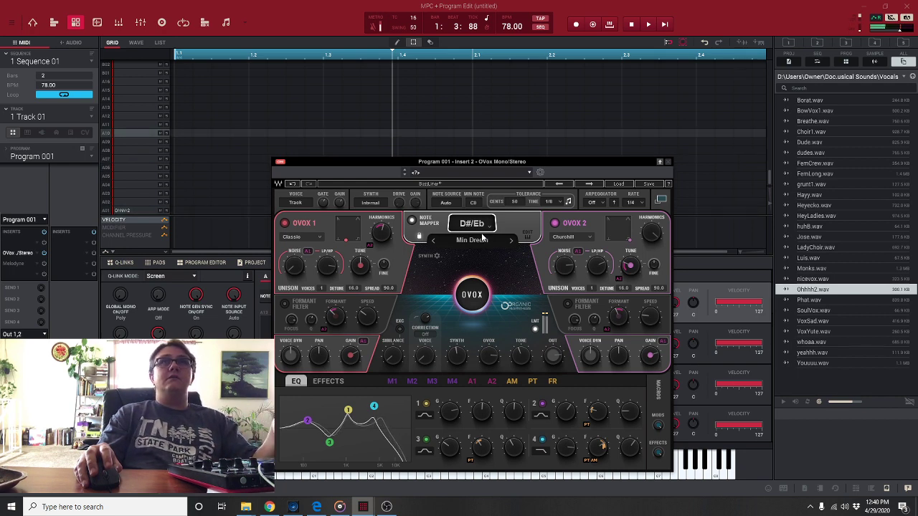
Try the formant filters of OVOX 1 and OVOX 2 on and off to compare their sound.
left_click(569, 306)
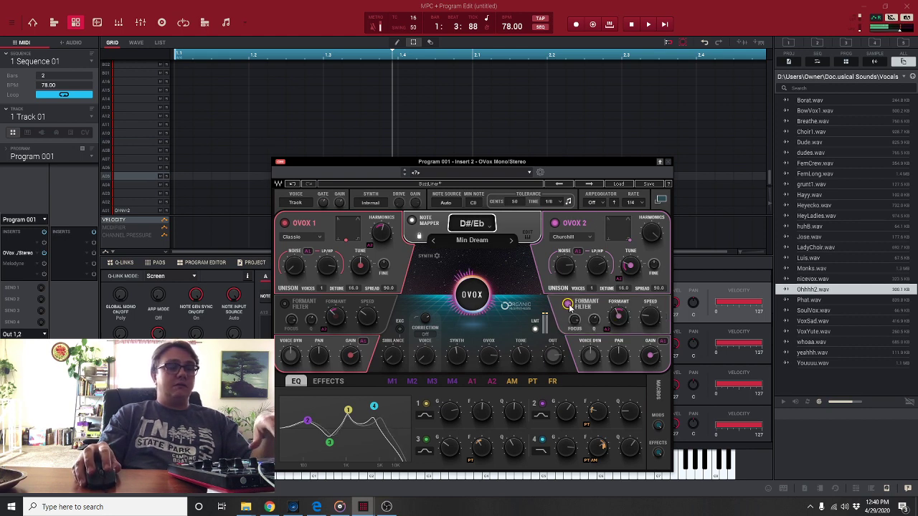
left_click(285, 304)
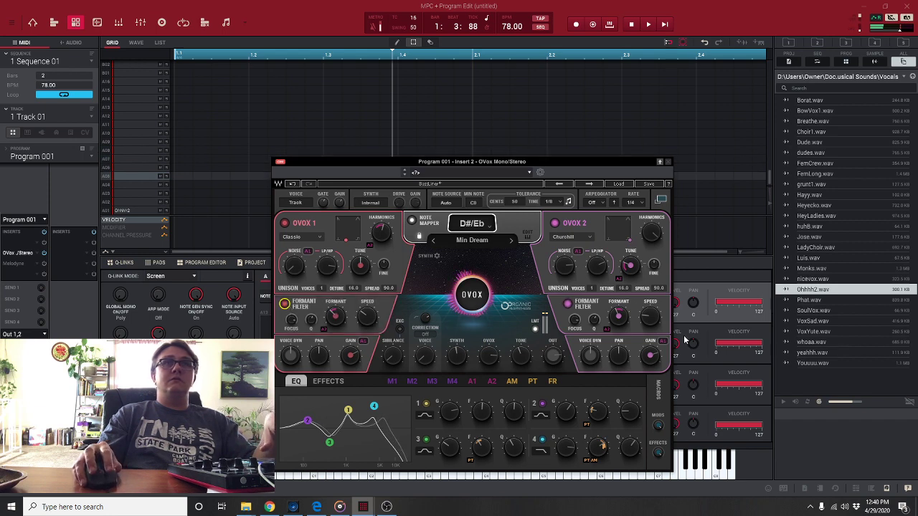
left_click(568, 305)
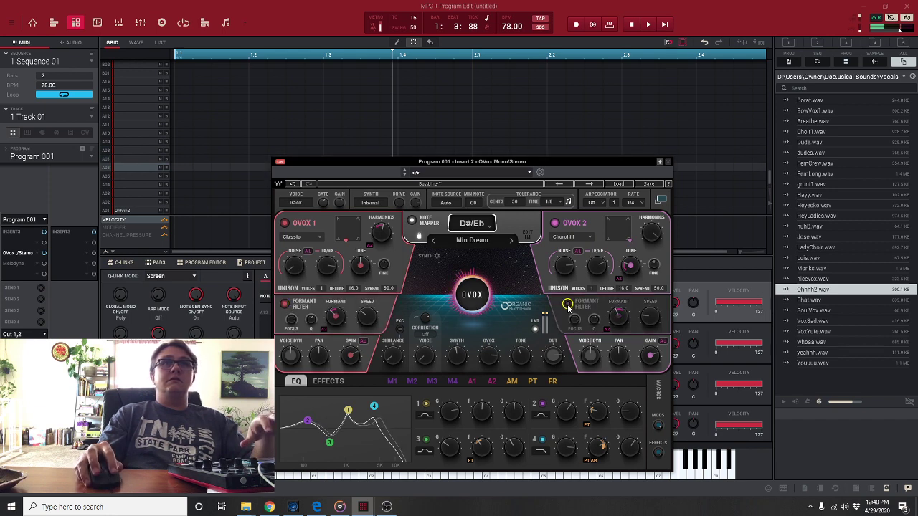
left_click(284, 304)
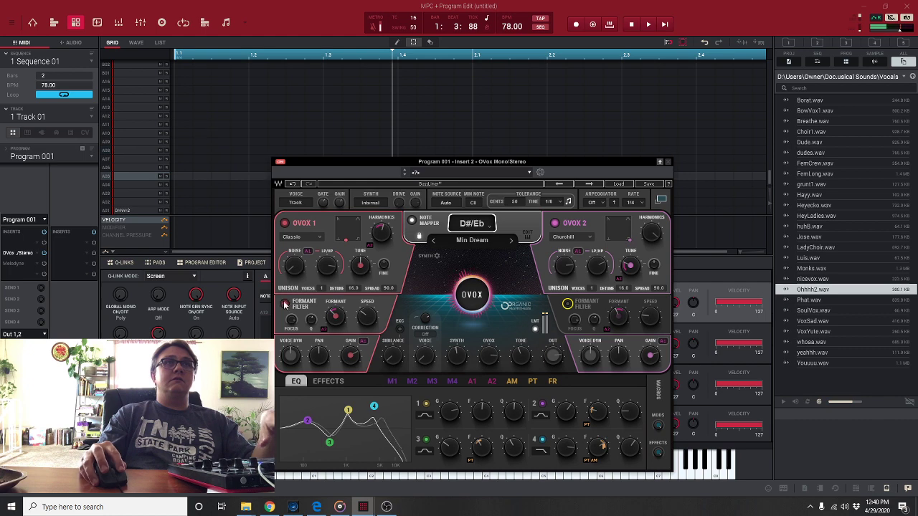
left_click(285, 304)
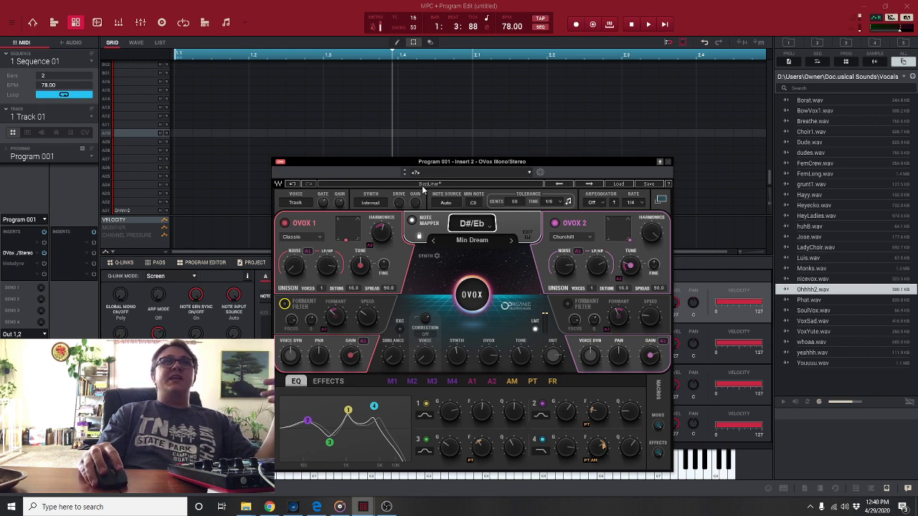
Advance OVox to the Boards preset and record vocal pad hits at 1.1 and 1.2 of the sequence.
left_click(590, 184)
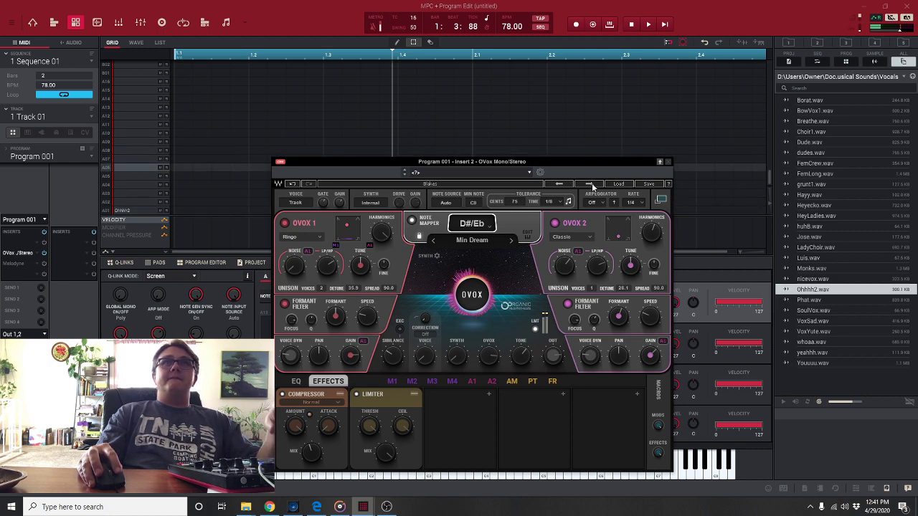
left_click(589, 184)
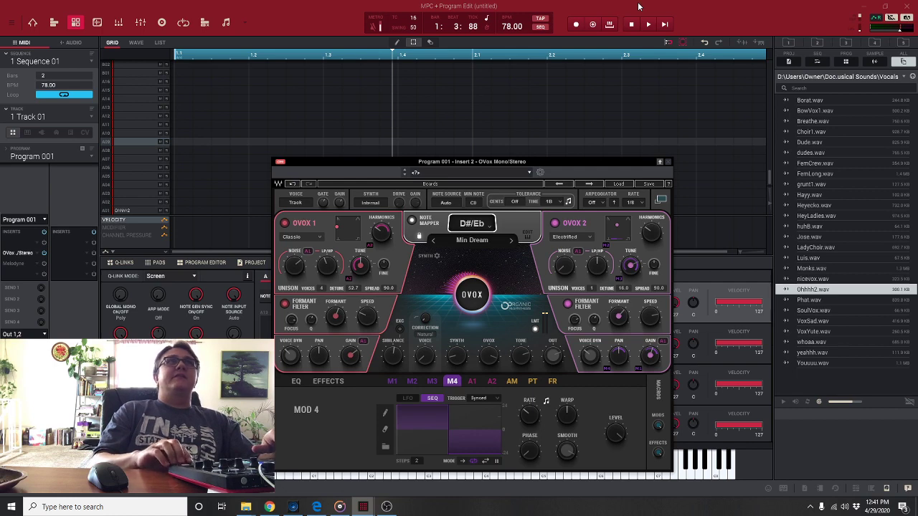
key("space")
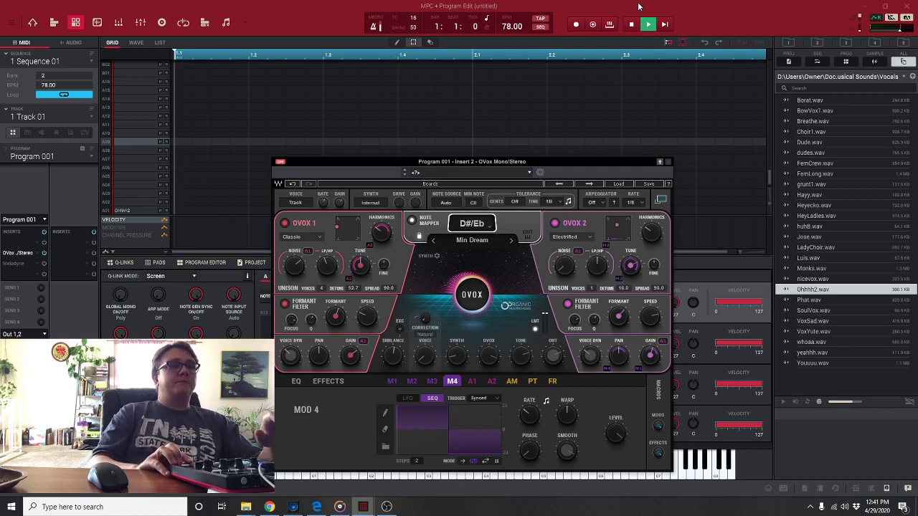
key("r")
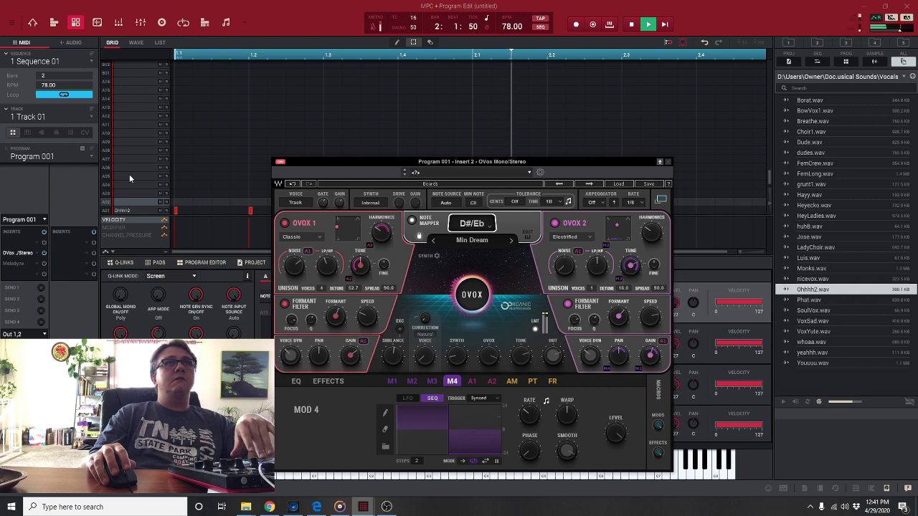
Toggle the formant filters and OVOX 2 during loop playback, leaving only OVOX 2's formant filter off, and stop playback.
left_click(285, 303)
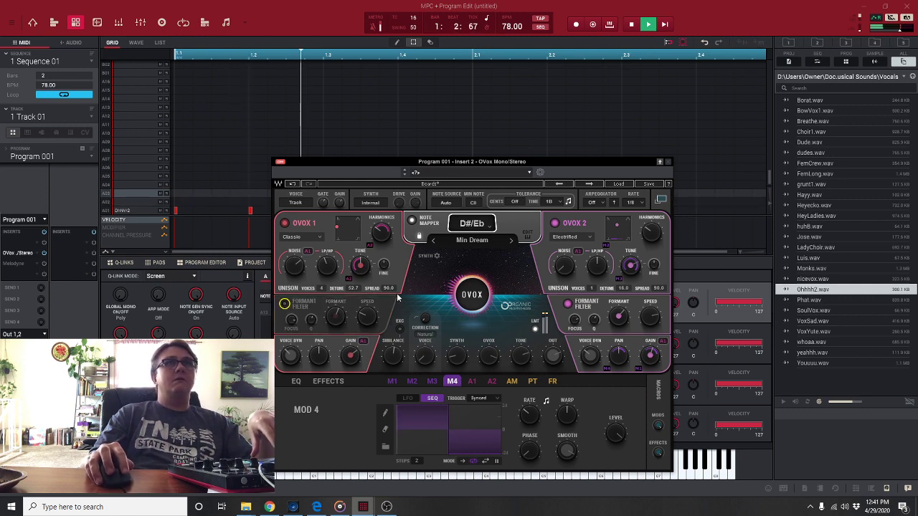
left_click(568, 304)
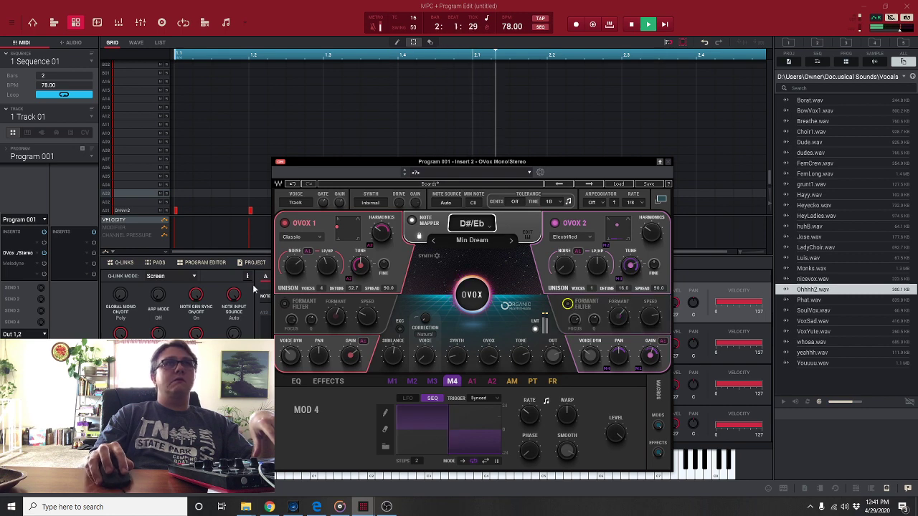
left_click(554, 223)
left_click(554, 223)
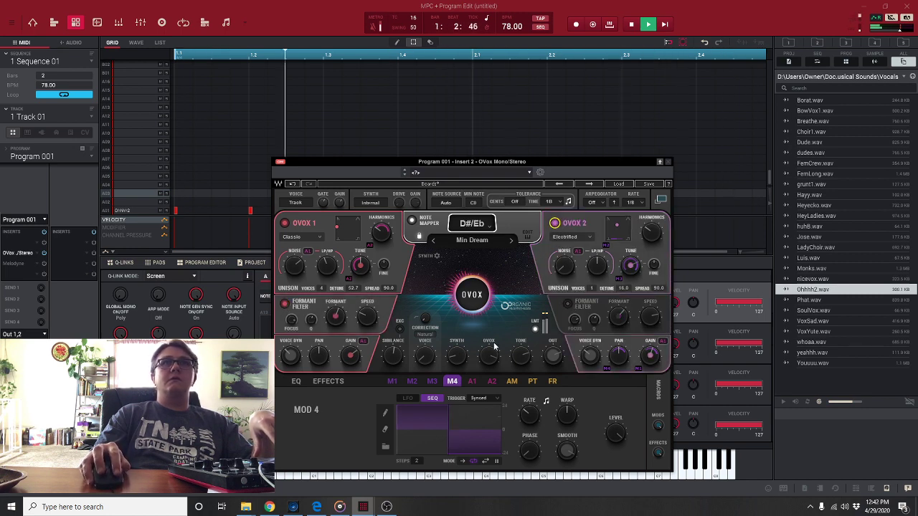
mouse_move(456, 355)
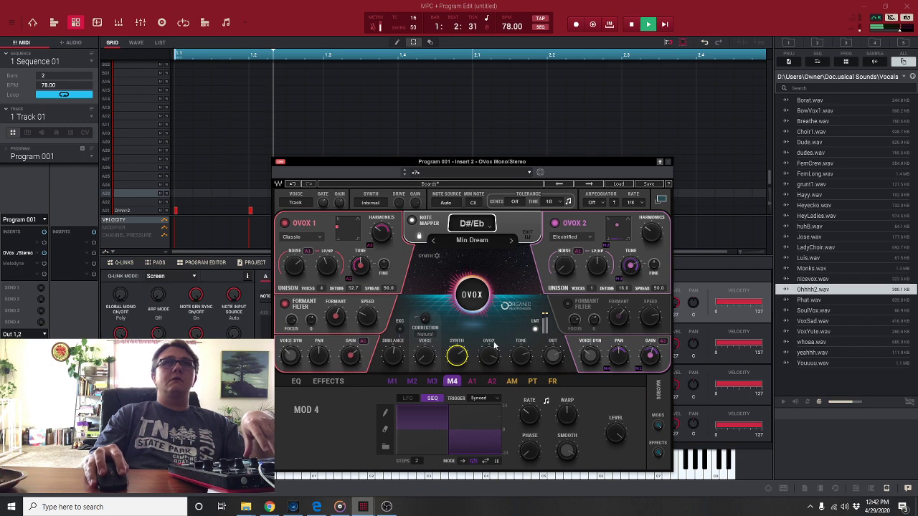
key("space")
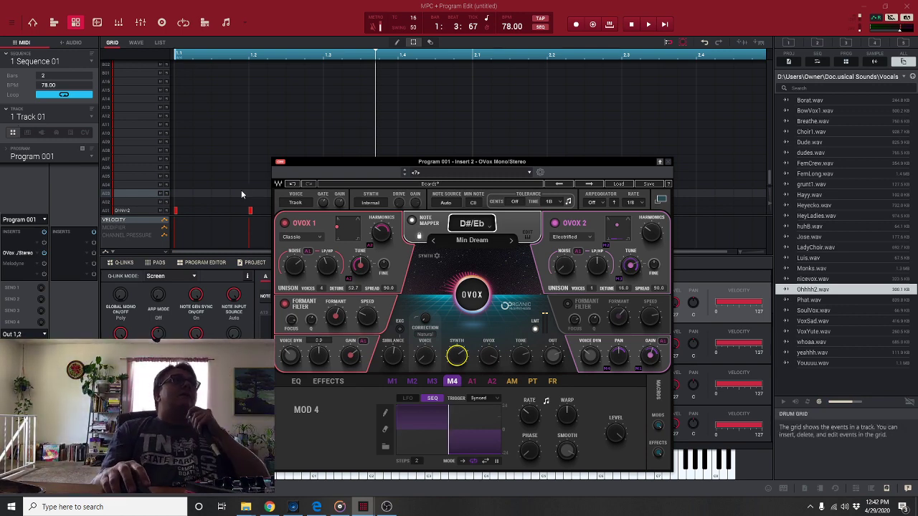
Switch to the Audio 001 track and set its input to mono Input 2.
left_click(73, 43)
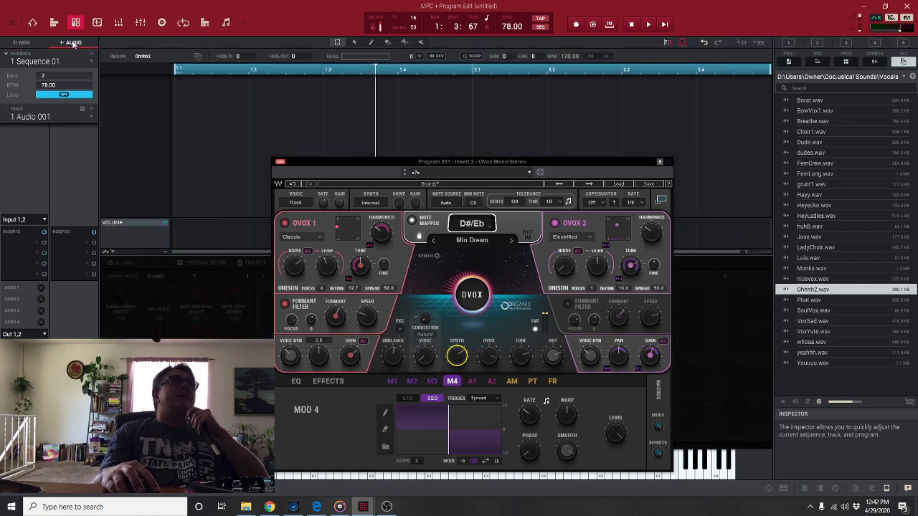
left_click(42, 222)
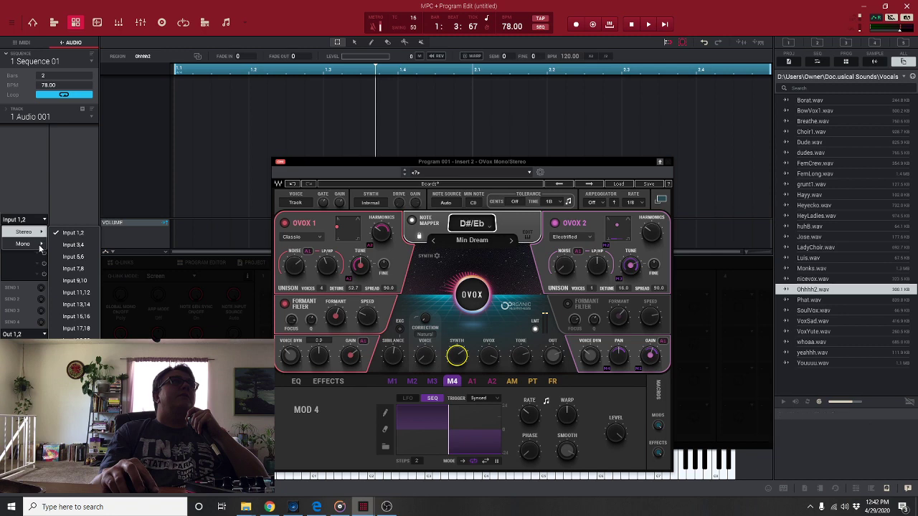
mouse_move(46, 247)
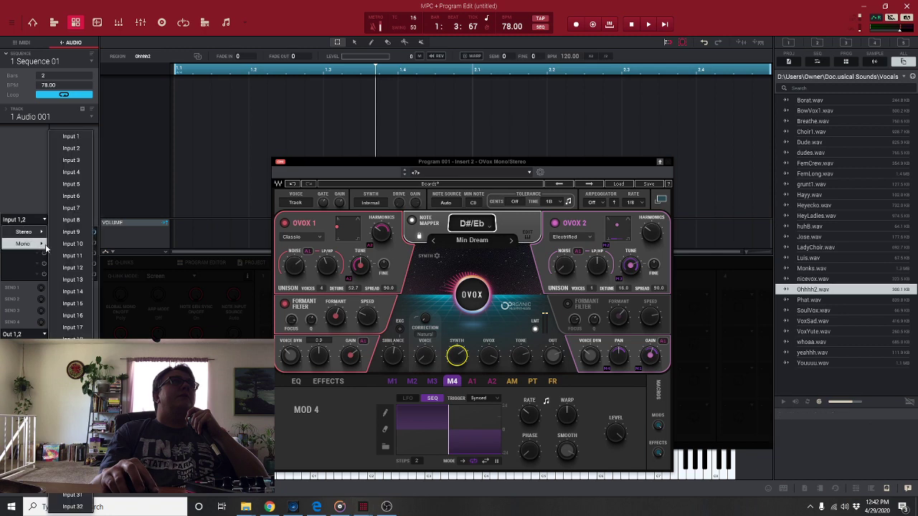
left_click(72, 151)
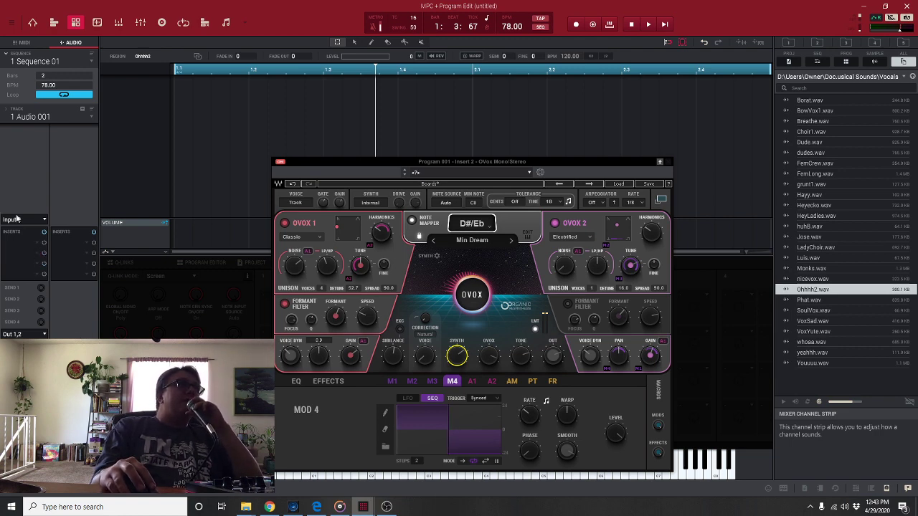
Load the Waves OVox Mono/Stereo plugin into the second insert of Audio 001.
left_click(36, 253)
left_click(42, 228)
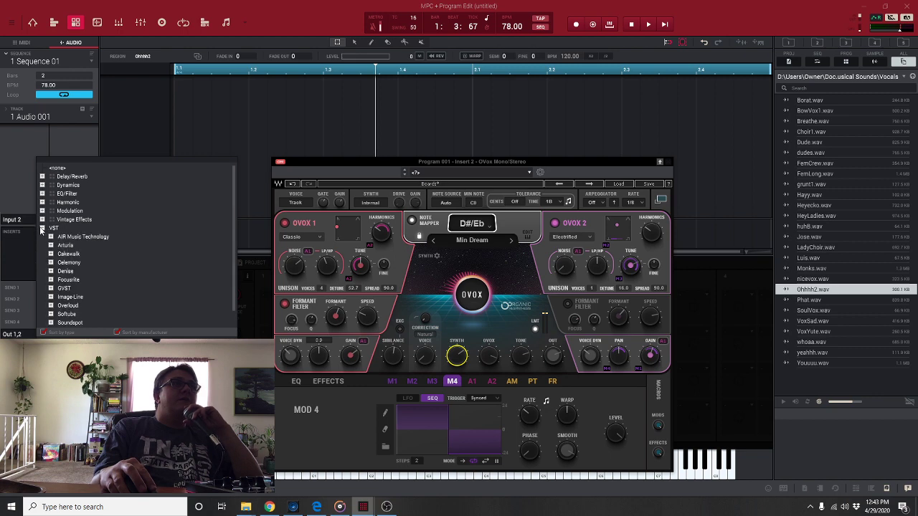
scroll(68, 286, "down", 1)
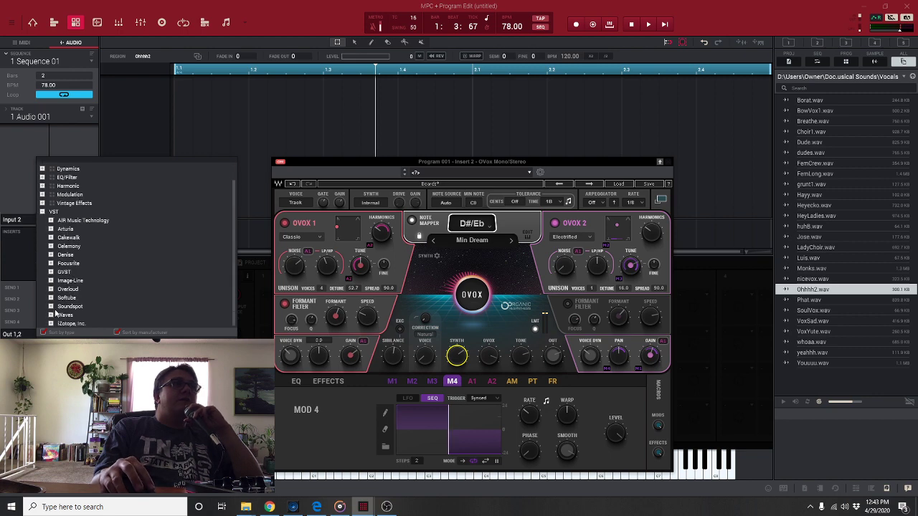
left_click(51, 316)
scroll(82, 308, "down", 3)
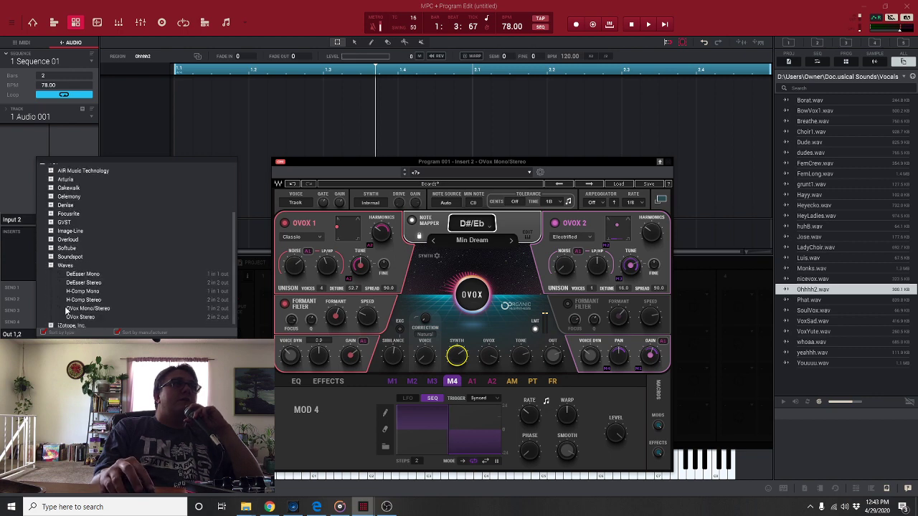
double_click(67, 308)
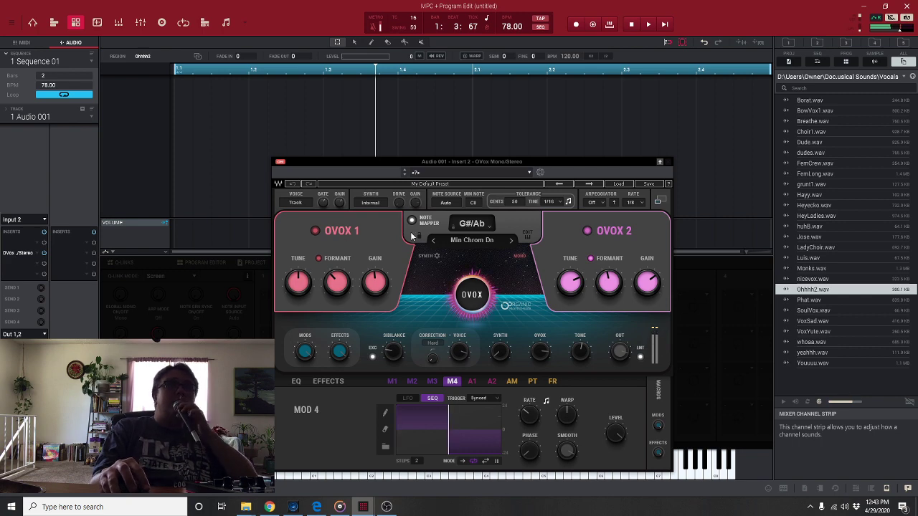
Set the OVox Note Mapper key to D#/Eb on Audio 001 and start sequence playback.
left_click(490, 223)
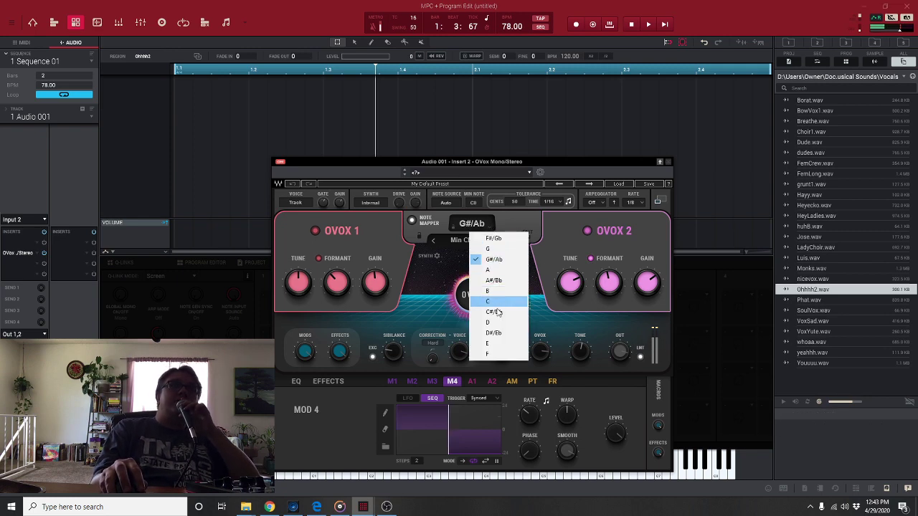
left_click(498, 333)
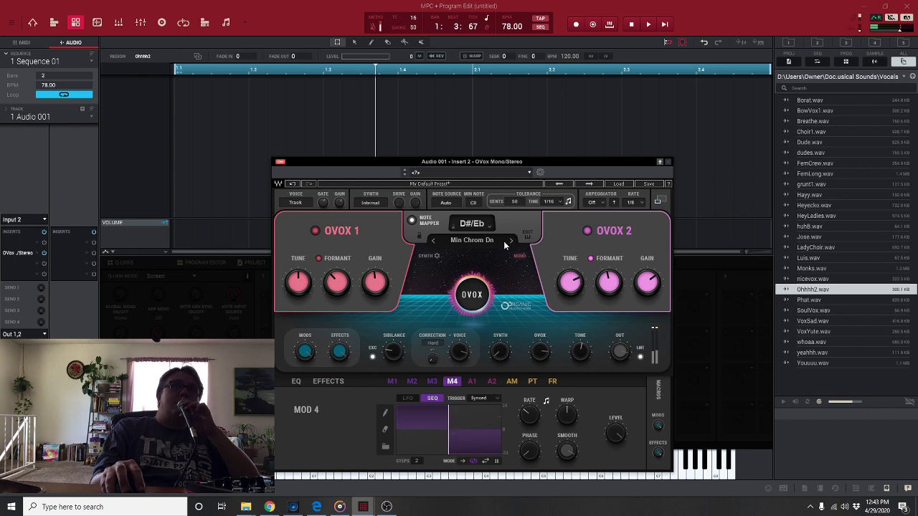
left_click(647, 25)
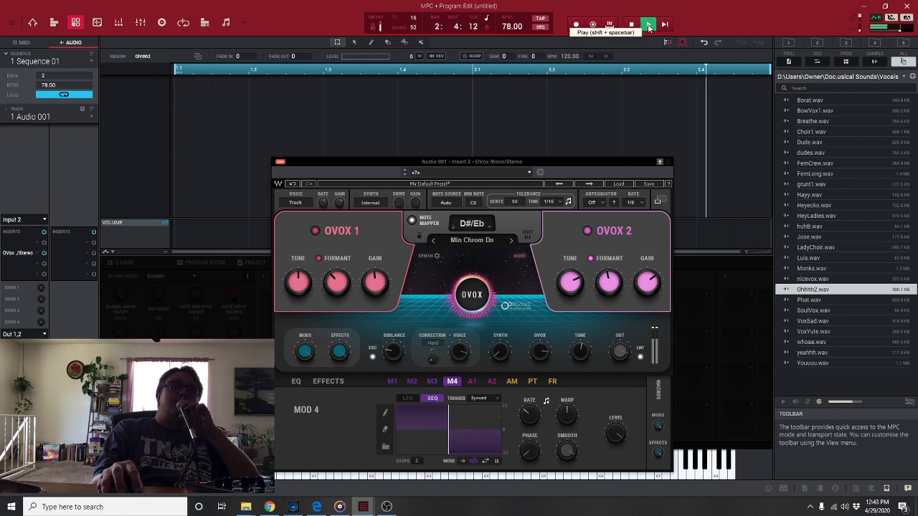
Try overdubbing the live microphone onto Audio 001 during loop playback, end the overdub and stop the sequence.
left_click(593, 25)
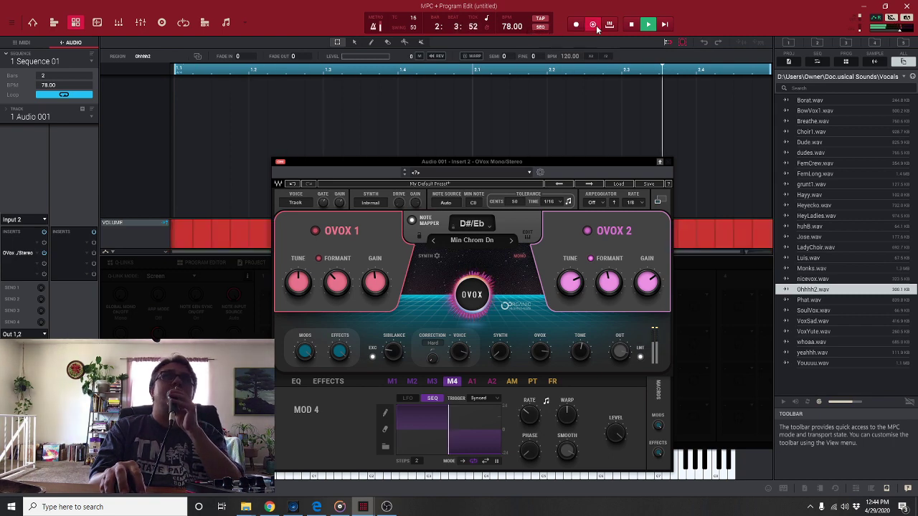
left_click(593, 27)
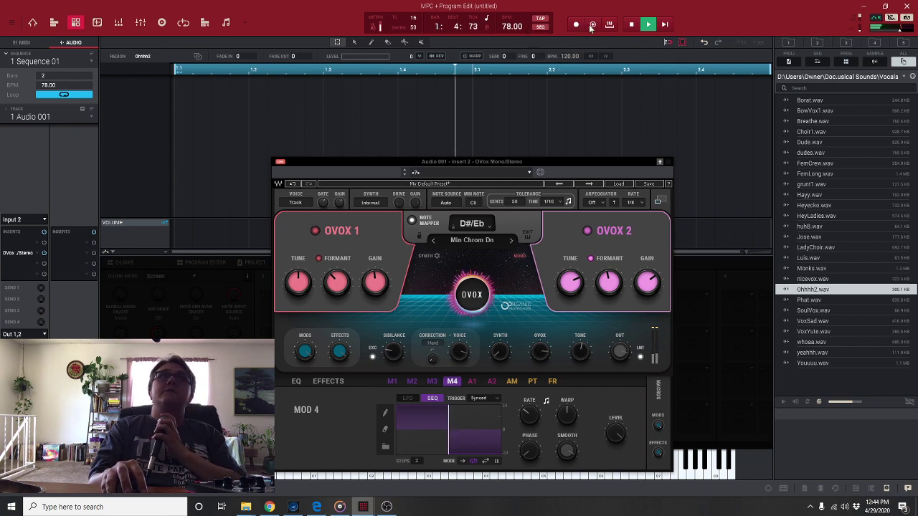
left_click(634, 26)
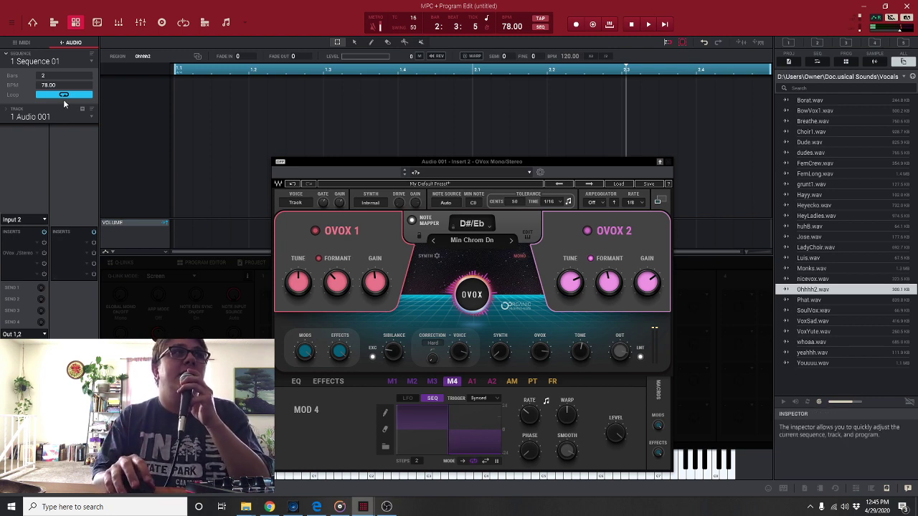
Re-enable the OVox insert on Audio 001 and restart sequence playback to monitor the live microphone through it.
left_click(43, 254)
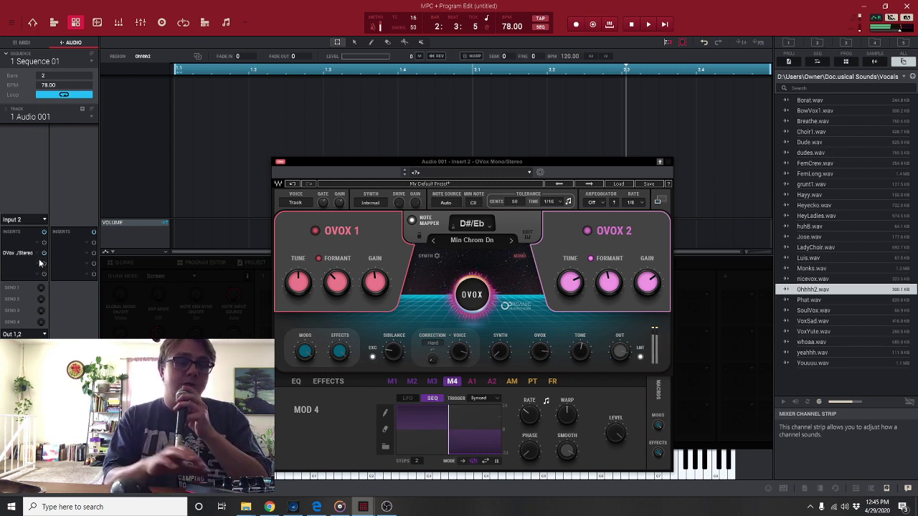
key("space")
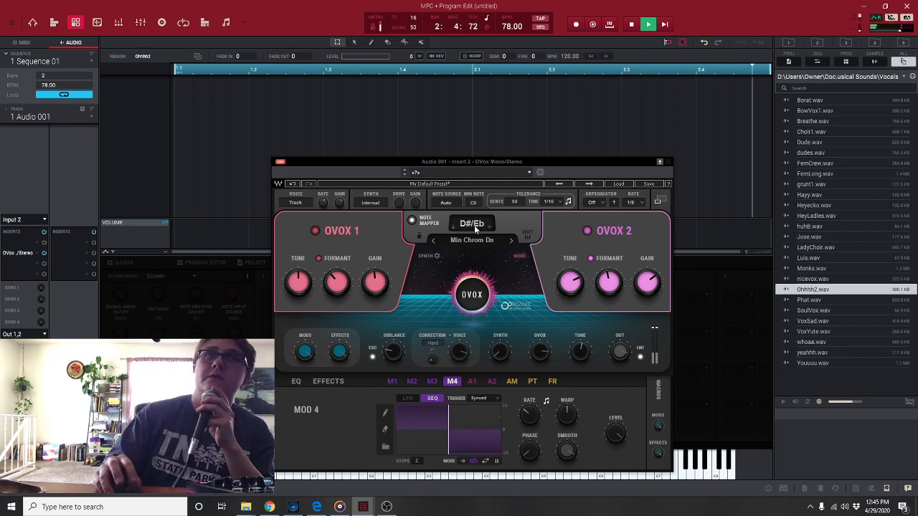
Switch to OBS Studio.
left_click(387, 506)
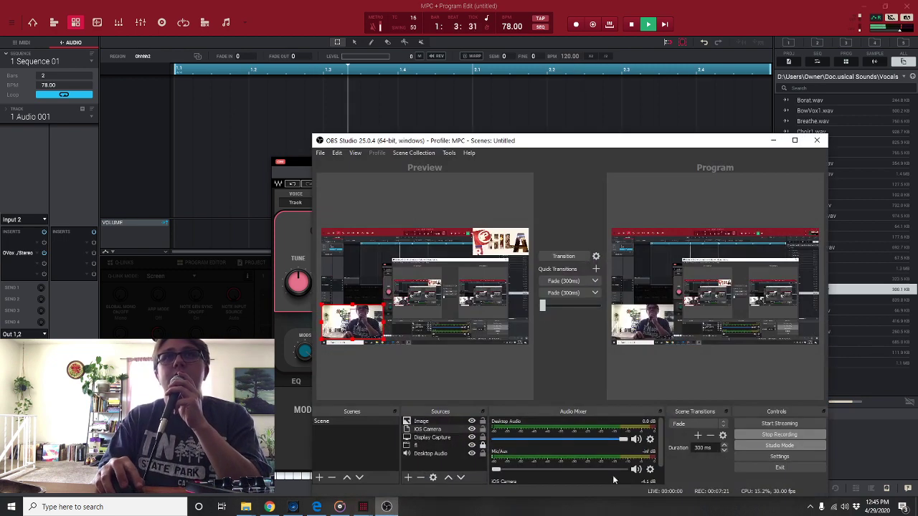